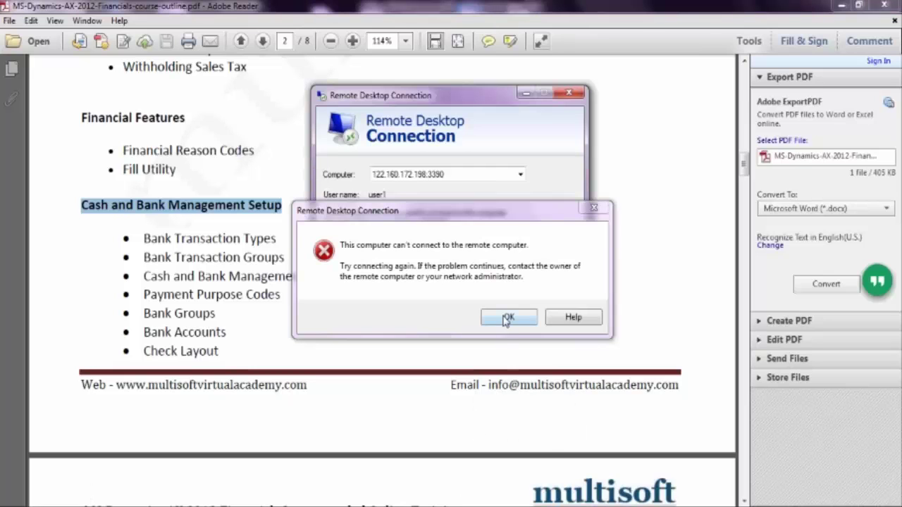
Step: Dismiss the Remote Desktop Connection error and reconnect to the remote computer
{"action": "left_click", "coordinate": [507, 318]}
{"action": "left_click", "coordinate": [499, 247]}
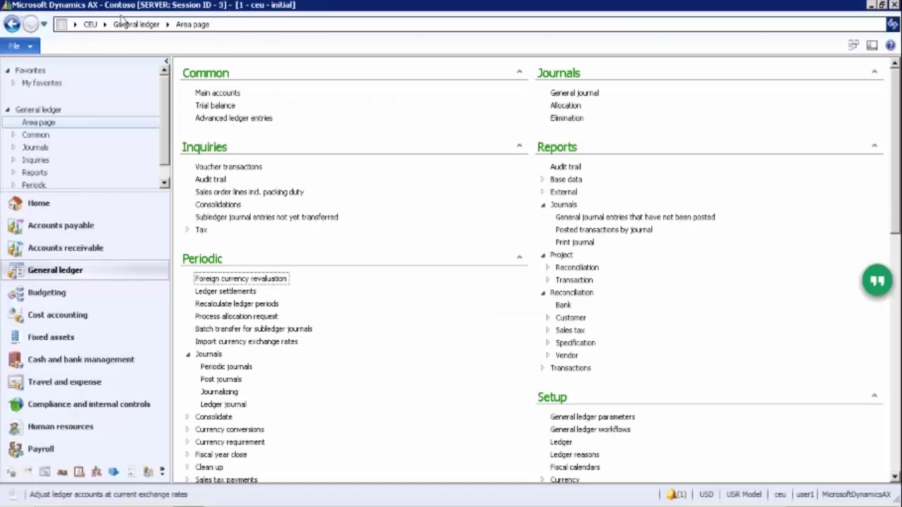
Step: Choose Cash and bank management from the module list after CEU in the address bar
{"action": "left_click", "coordinate": [106, 25]}
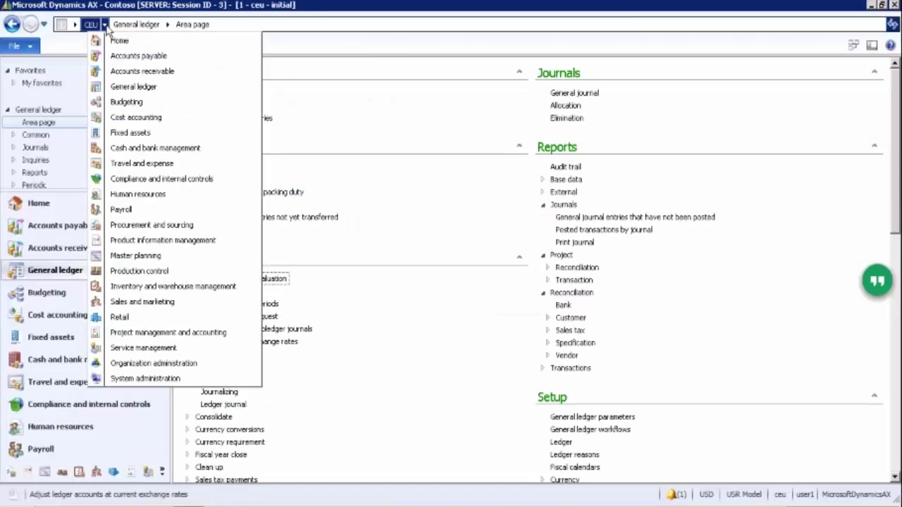
{"action": "left_click", "coordinate": [145, 149]}
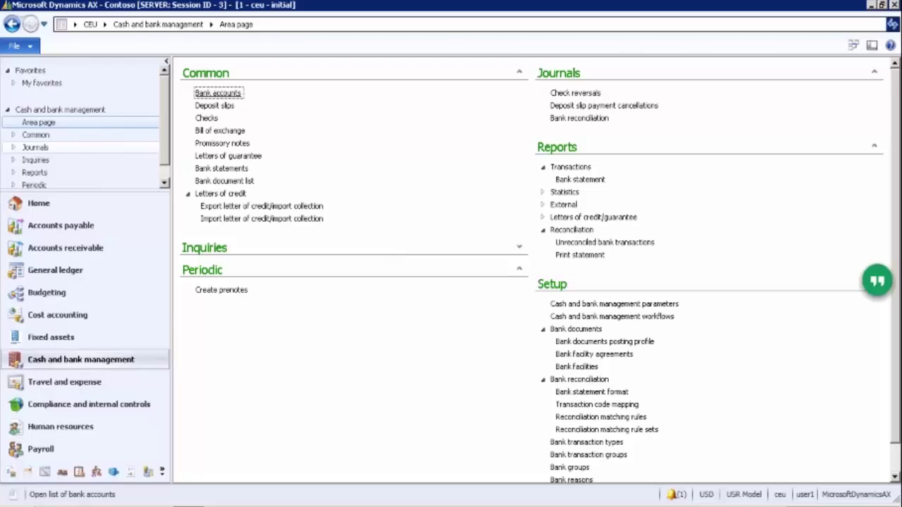
Step: Go to Bank accounts under Common on the Cash and bank management area page
{"action": "left_click", "coordinate": [213, 93]}
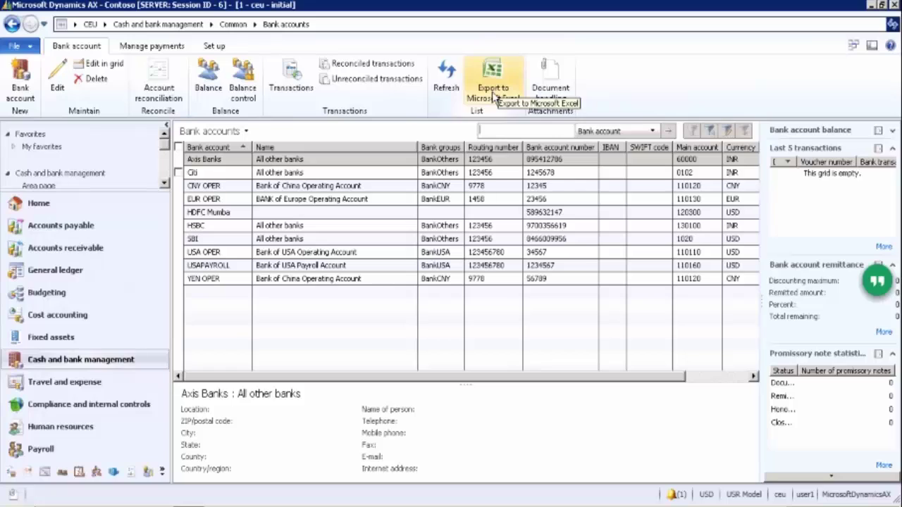
Step: Create a new bank account record with routing number type None and ID 'jude bank'
{"action": "left_click", "coordinate": [23, 85]}
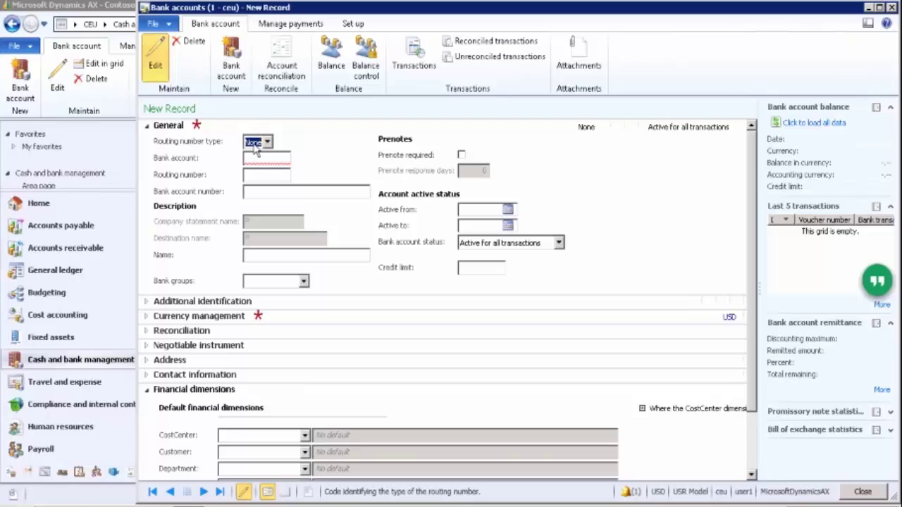
{"action": "left_click", "coordinate": [269, 142]}
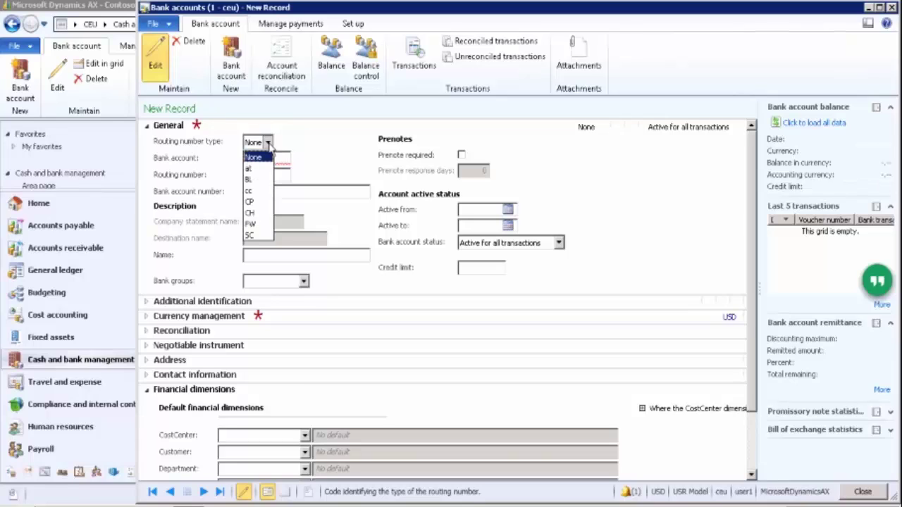
{"action": "left_click", "coordinate": [263, 158]}
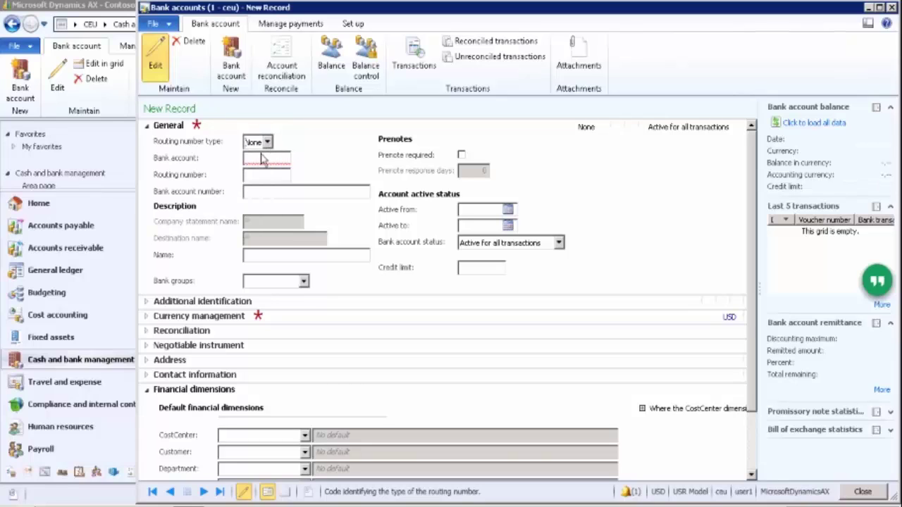
{"action": "left_click", "coordinate": [260, 158]}
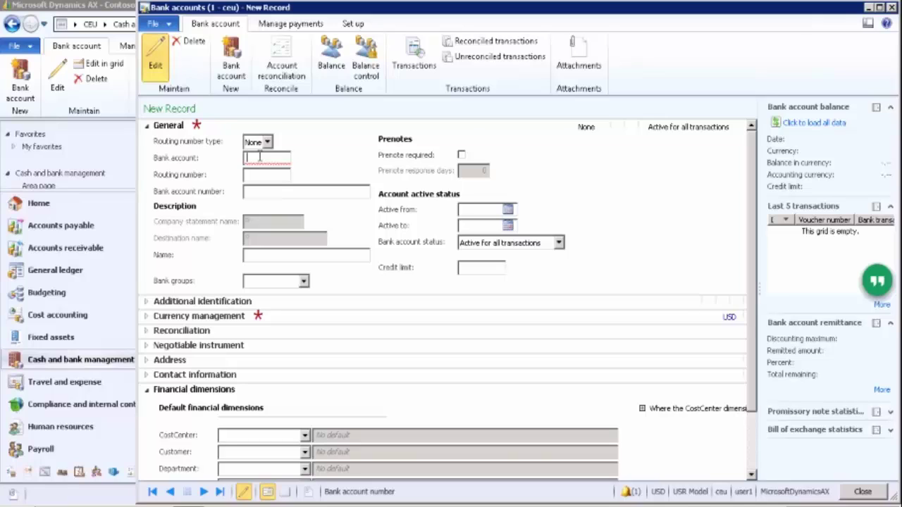
{"action": "type", "text": "jude bank"}
Step: Fill in routing number 123 and move on to the bank group field
{"action": "left_click", "coordinate": [266, 175]}
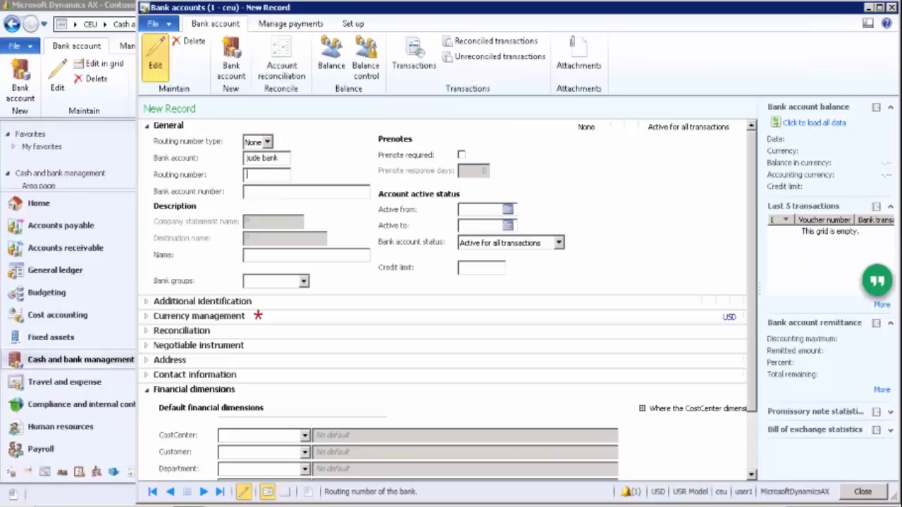
{"action": "scroll", "coordinate": [444, 296], "scroll_direction": "down", "scroll_amount": 3}
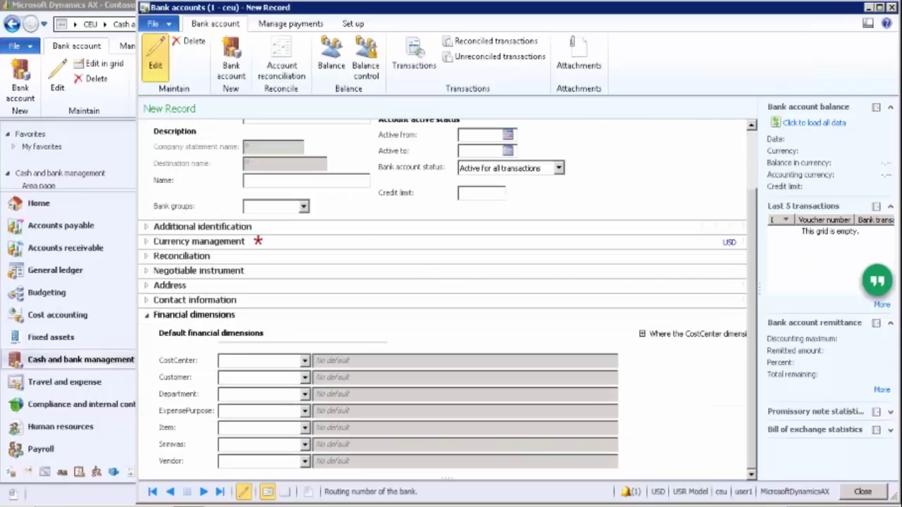
{"action": "scroll", "coordinate": [261, 211], "scroll_direction": "up", "scroll_amount": 3}
{"action": "left_click", "coordinate": [265, 282]}
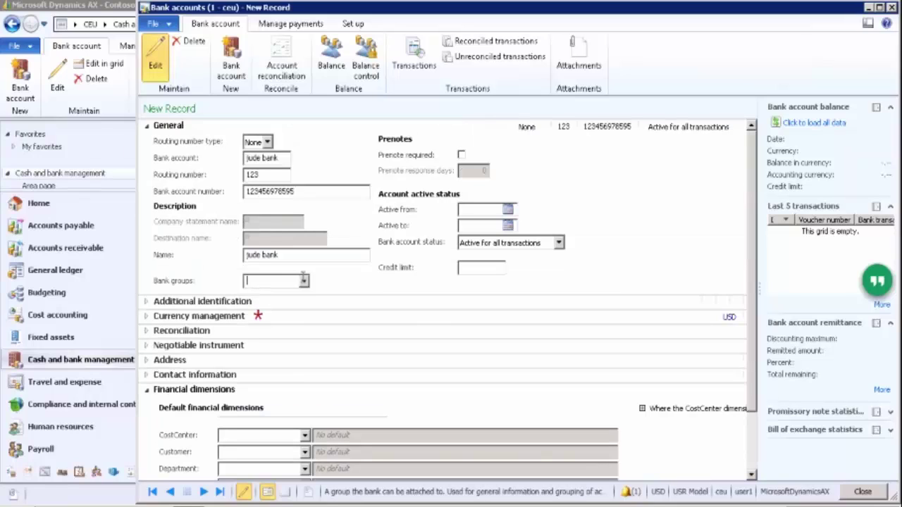
{"action": "left_click", "coordinate": [305, 281]}
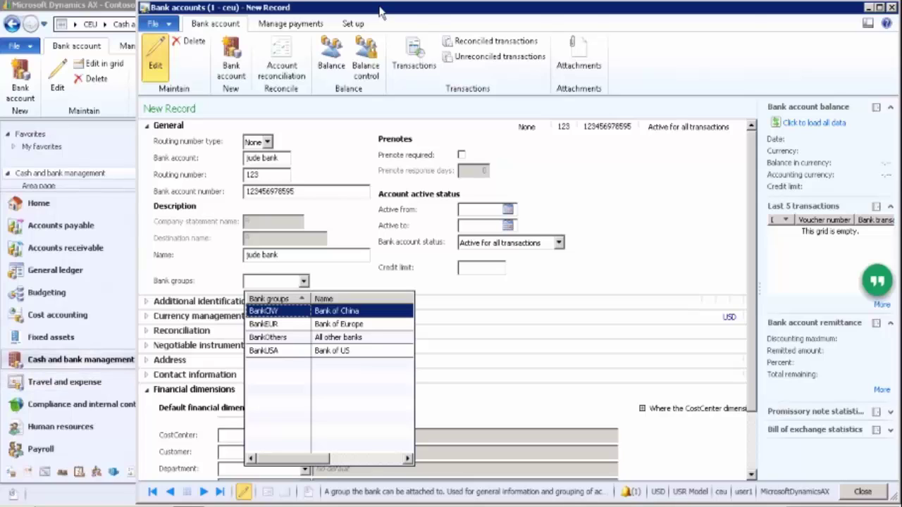
Step: Pick BankEUR from the Bank groups lookup for the jude bank record
{"action": "left_click", "coordinate": [286, 157]}
{"action": "left_click_drag", "start_coordinate": [287, 157], "coordinate": [229, 157]}
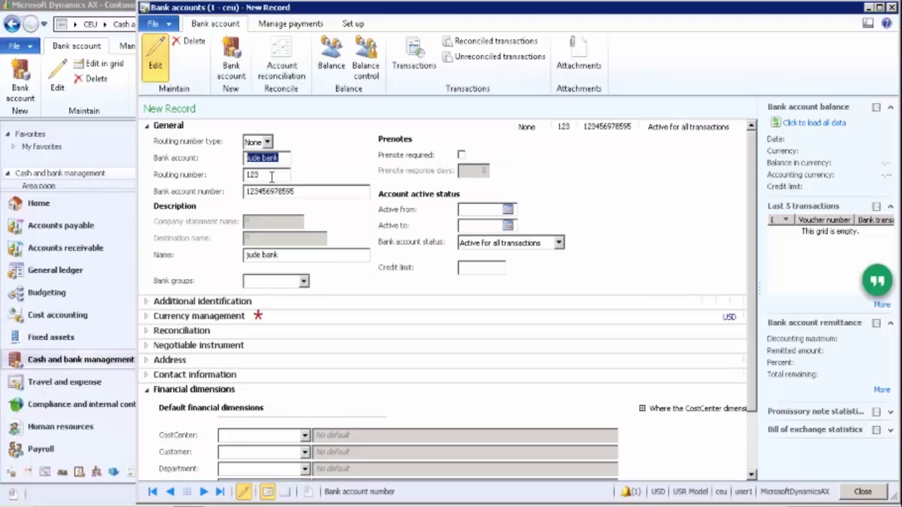
{"action": "left_click", "coordinate": [304, 281]}
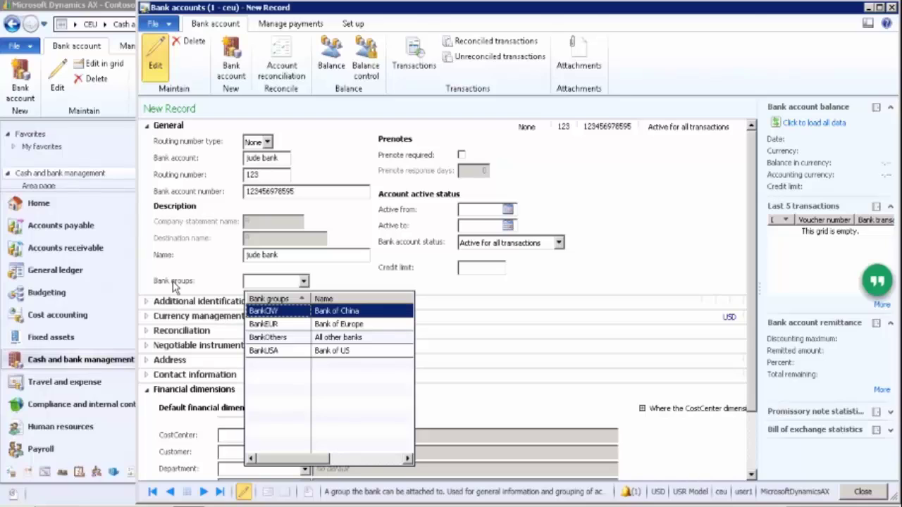
{"action": "left_click", "coordinate": [255, 339]}
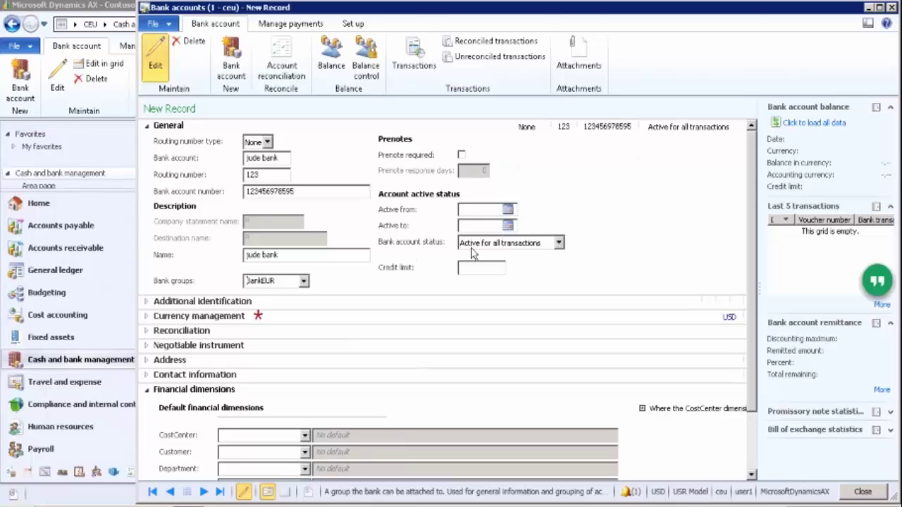
Step: Review the Bank account status options and leave it at Active for all transactions
{"action": "left_click", "coordinate": [559, 244]}
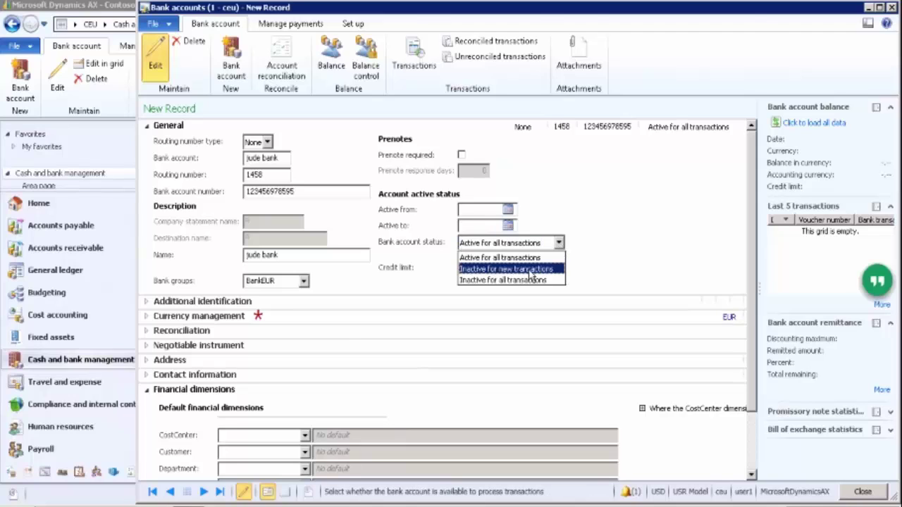
{"action": "left_click", "coordinate": [582, 279]}
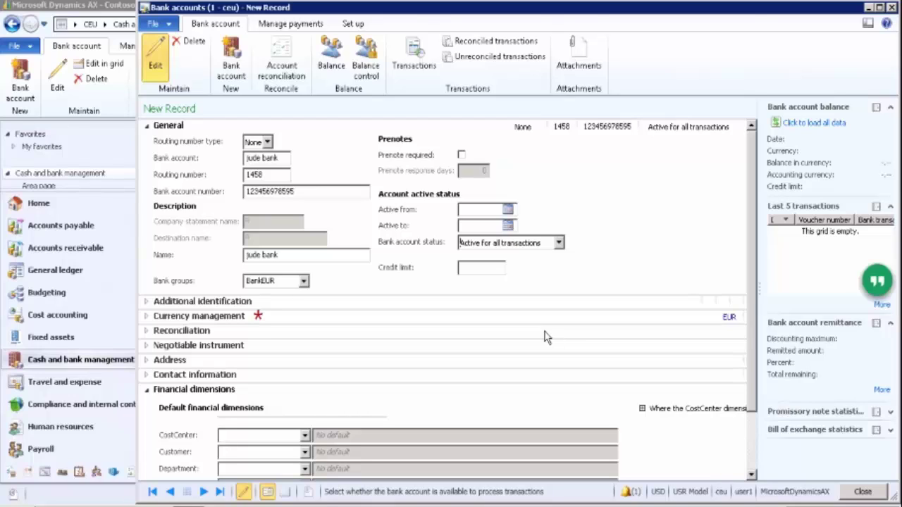
{"action": "left_click", "coordinate": [559, 242]}
Step: Show the three Bank account status options in the dropdown
{"action": "left_click", "coordinate": [559, 242]}
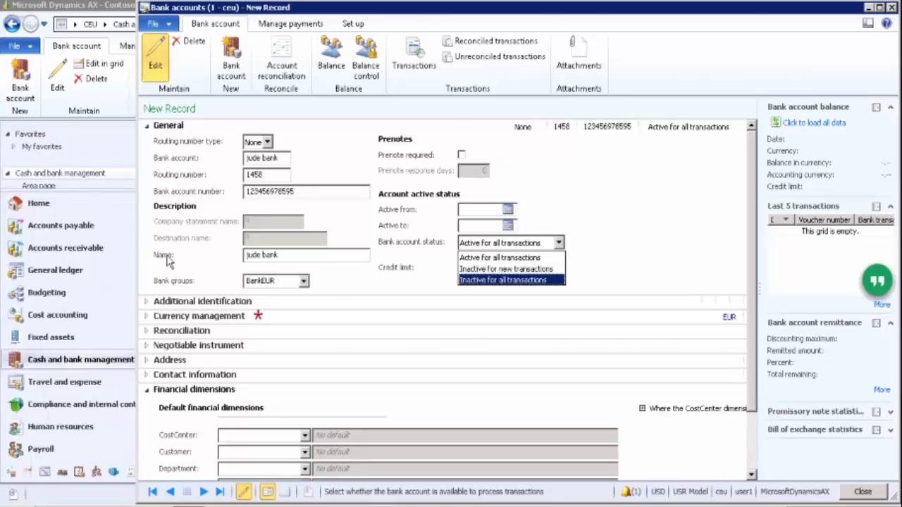
{"action": "left_click", "coordinate": [632, 231]}
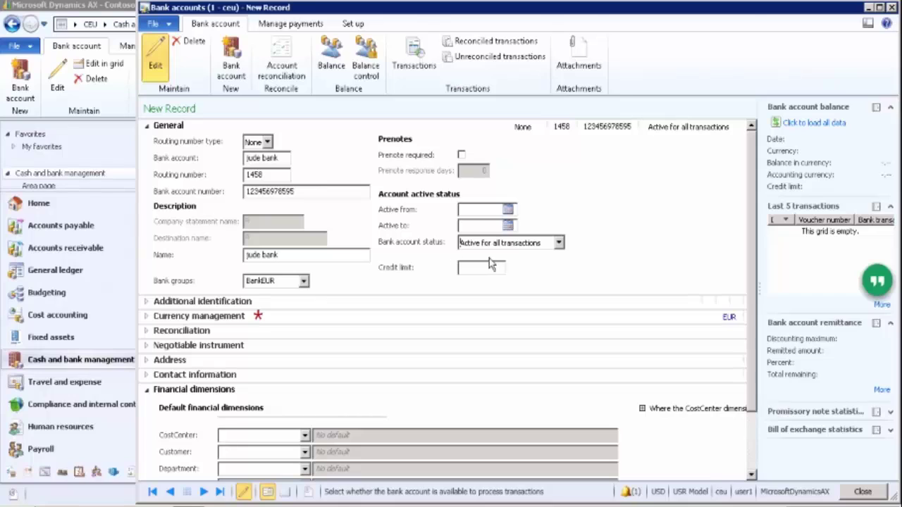
{"action": "left_click", "coordinate": [477, 272]}
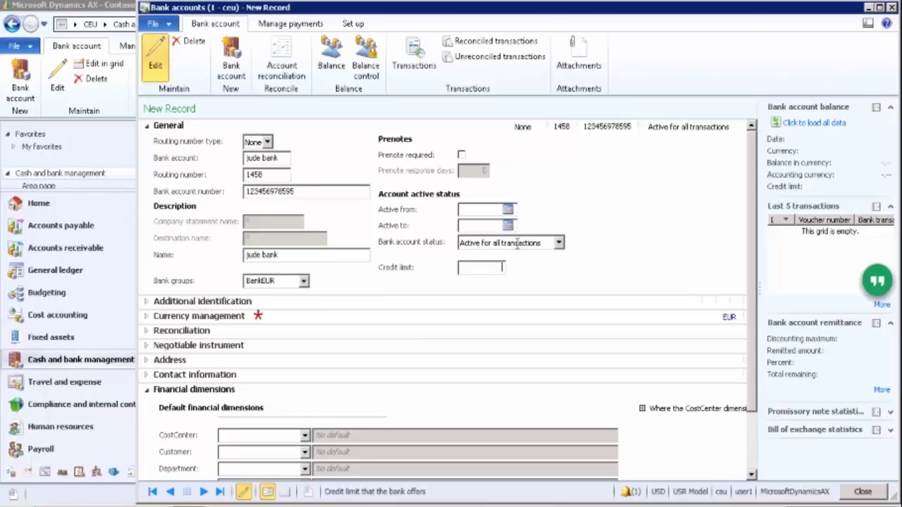
{"action": "left_click", "coordinate": [147, 127]}
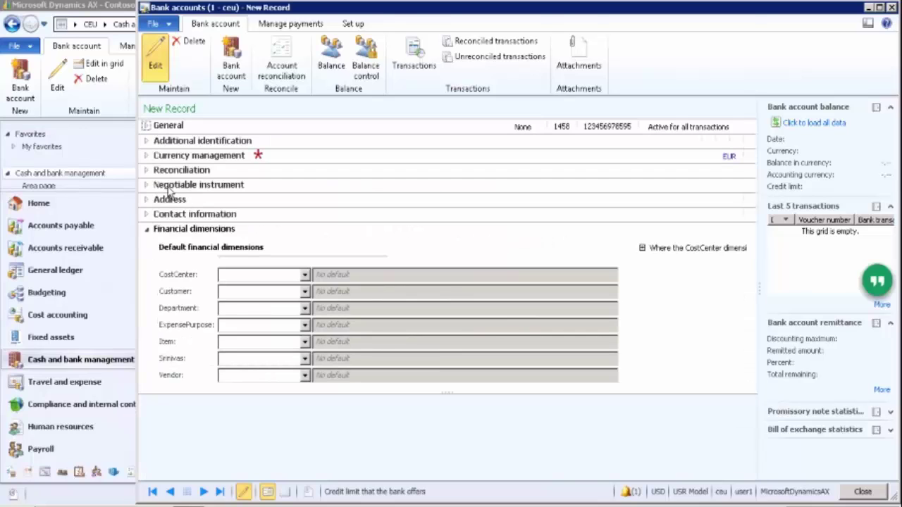
{"action": "left_click", "coordinate": [147, 128]}
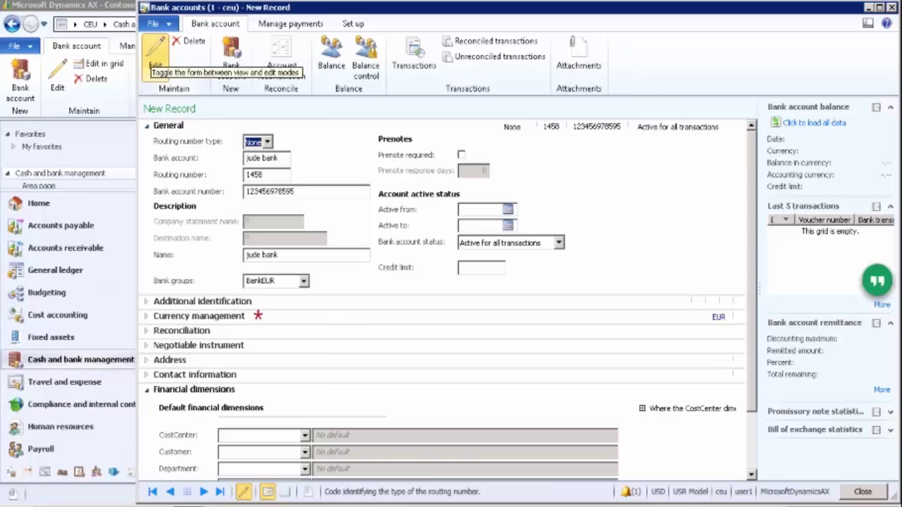
{"action": "left_click", "coordinate": [558, 243]}
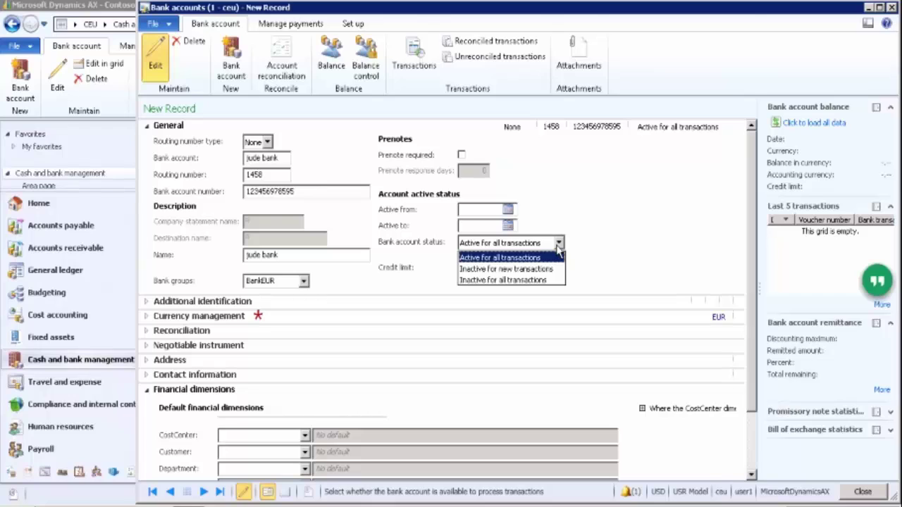
Step: Try both Inactive statuses, settle on Active for all transactions, then collapse the General FastTab
{"action": "left_click", "coordinate": [522, 272]}
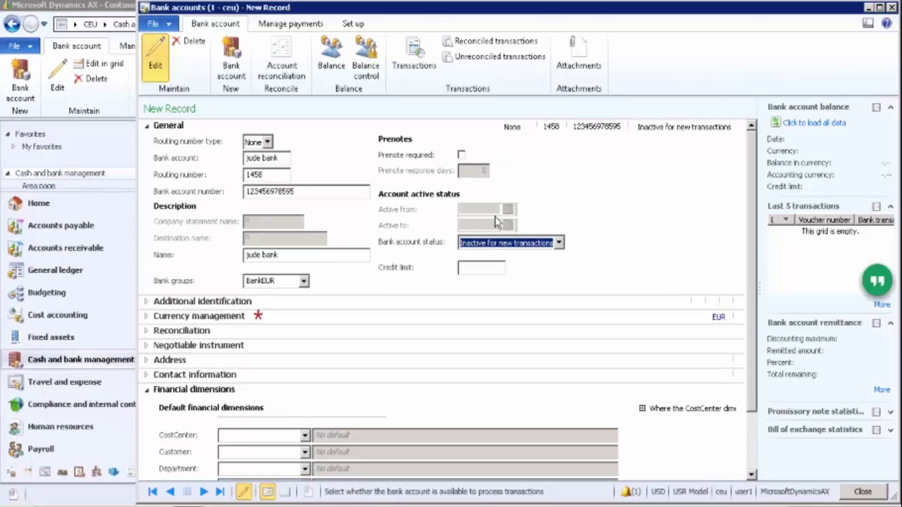
{"action": "left_click", "coordinate": [559, 241]}
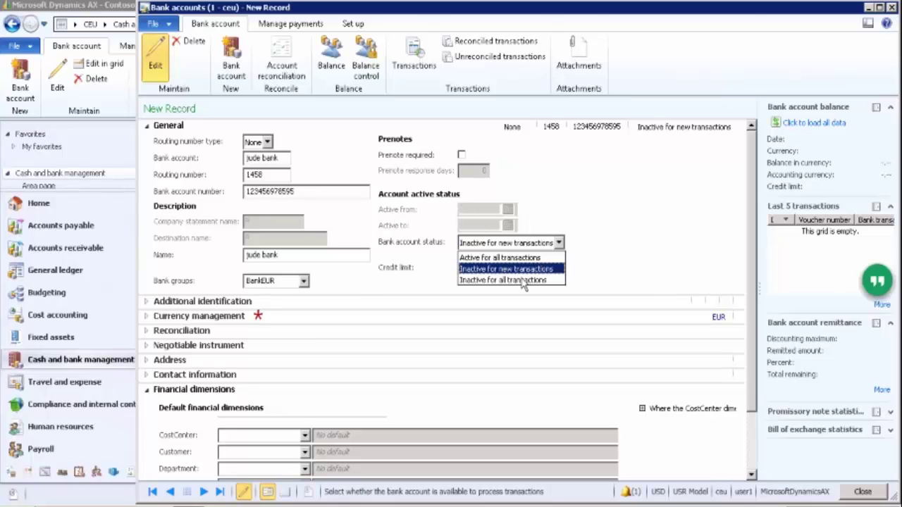
{"action": "left_click", "coordinate": [524, 281]}
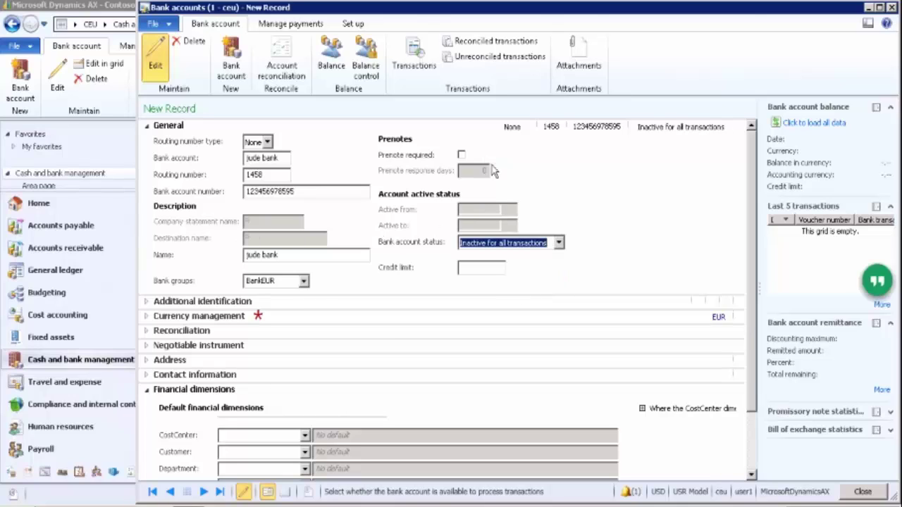
{"action": "left_click", "coordinate": [559, 243]}
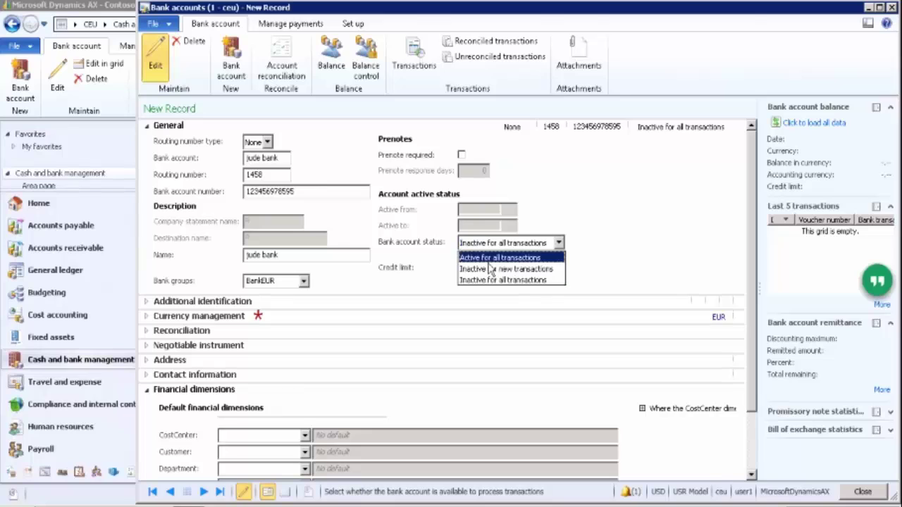
{"action": "left_click", "coordinate": [491, 268]}
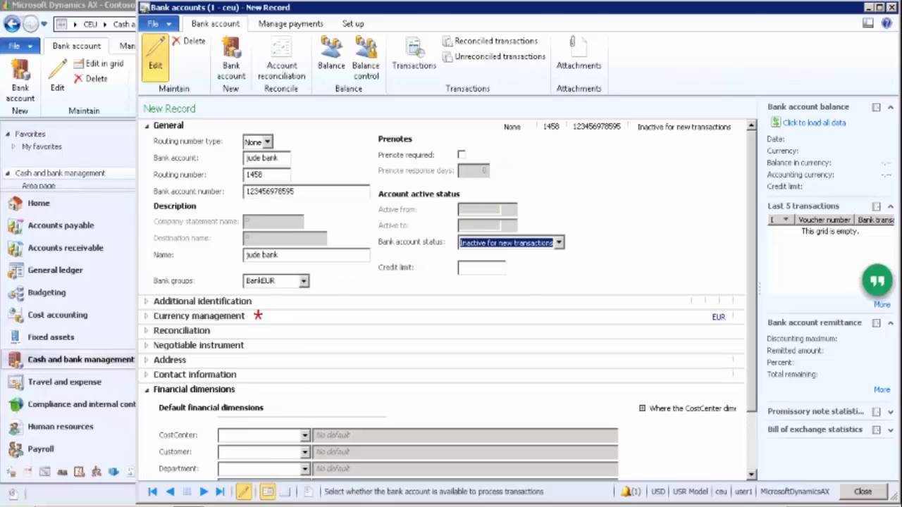
{"action": "left_click", "coordinate": [558, 243]}
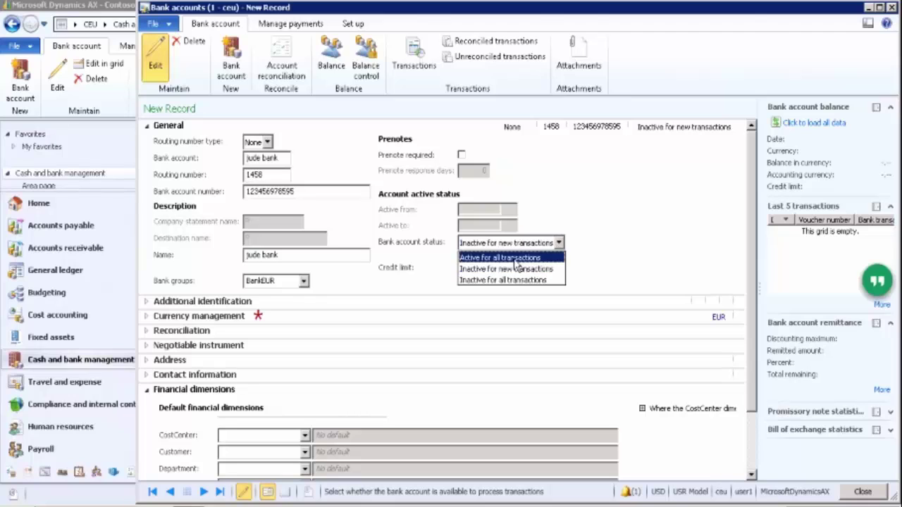
{"action": "left_click", "coordinate": [480, 257]}
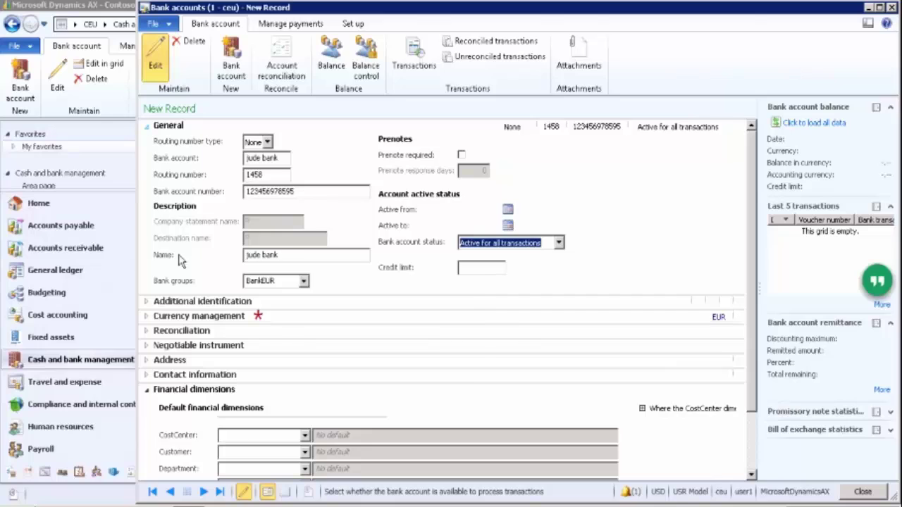
{"action": "key", "text": "ctrl+shift+F2"}
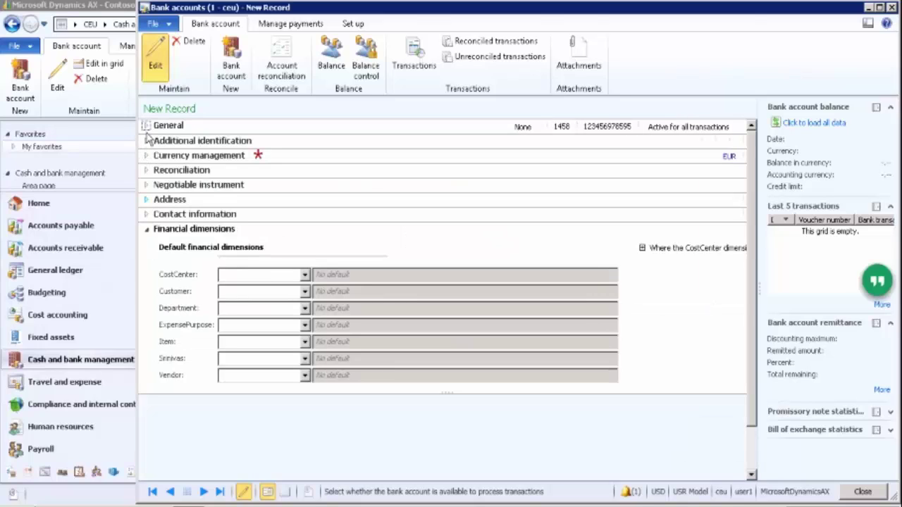
Step: Expand the Additional identification FastTab of the jude bank record
{"action": "left_click", "coordinate": [148, 141]}
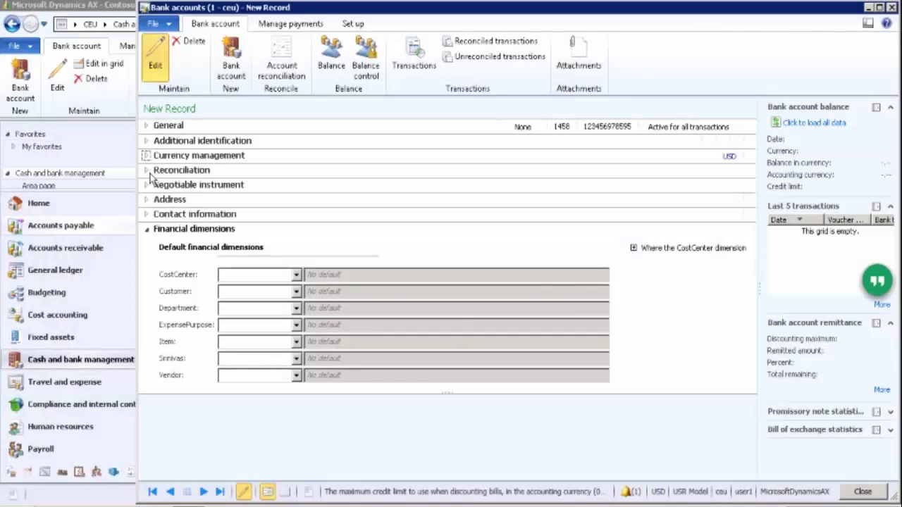
{"action": "left_click", "coordinate": [149, 173]}
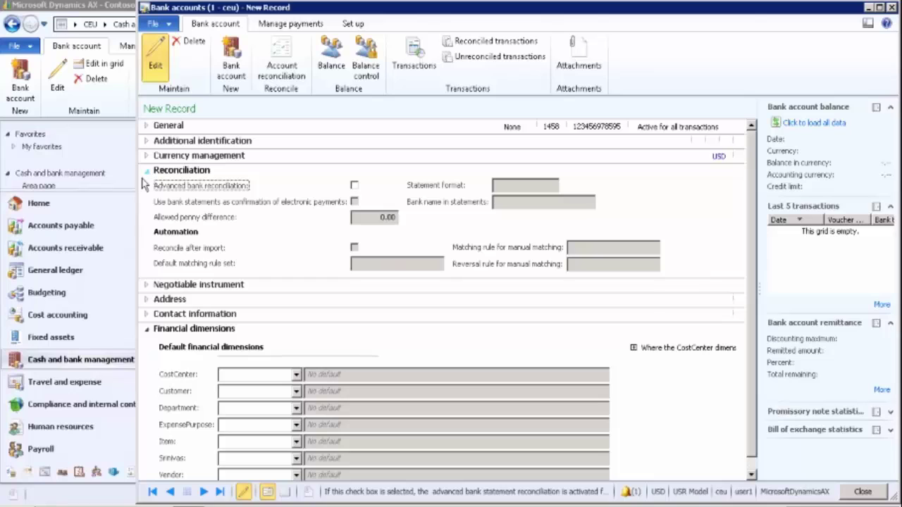
{"action": "left_click", "coordinate": [147, 170]}
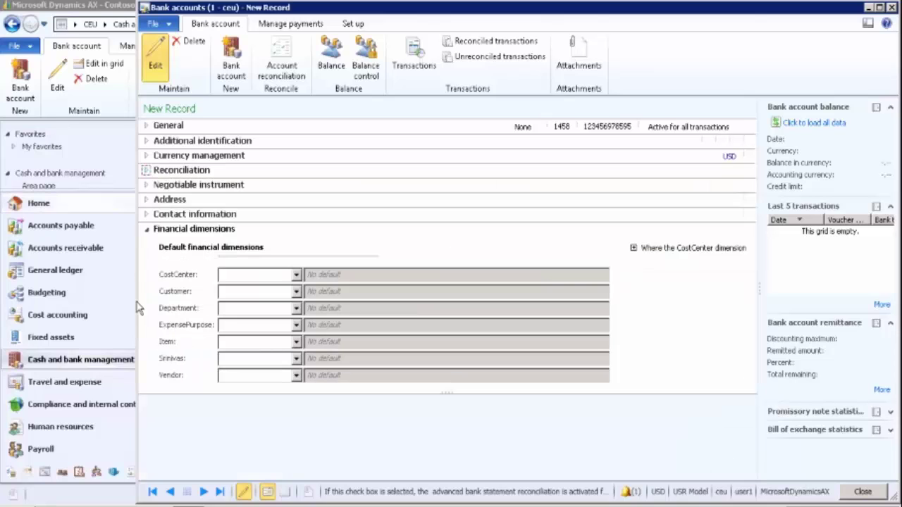
Step: Expand and collapse Negotiable instrument, then expand the Address FastTab
{"action": "left_click", "coordinate": [147, 186]}
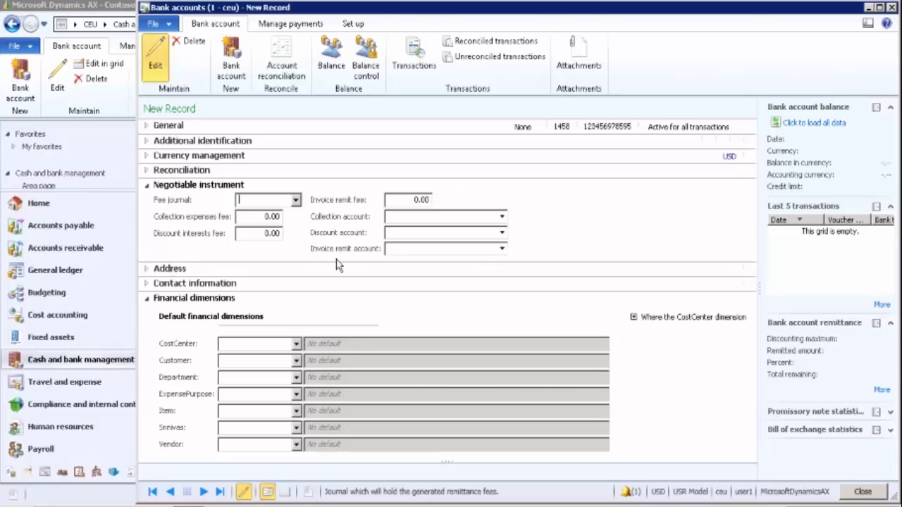
{"action": "left_click", "coordinate": [147, 187]}
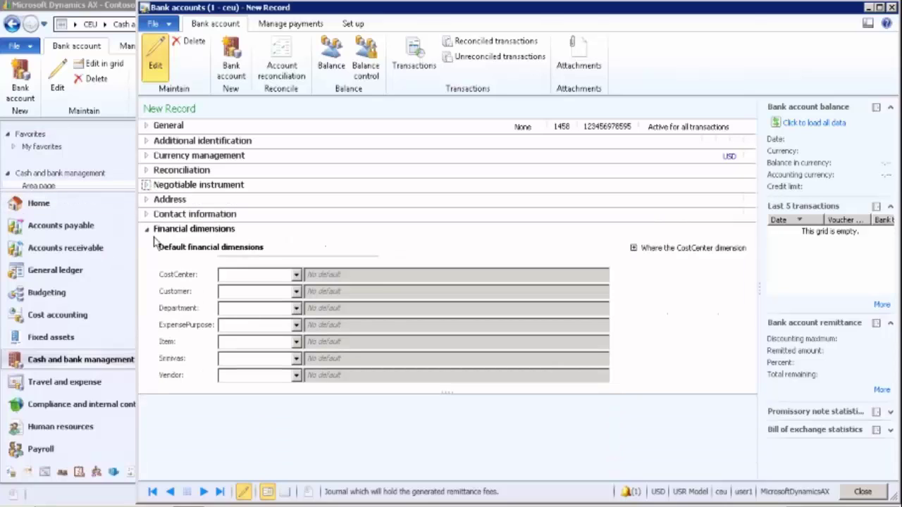
{"action": "left_click", "coordinate": [146, 201]}
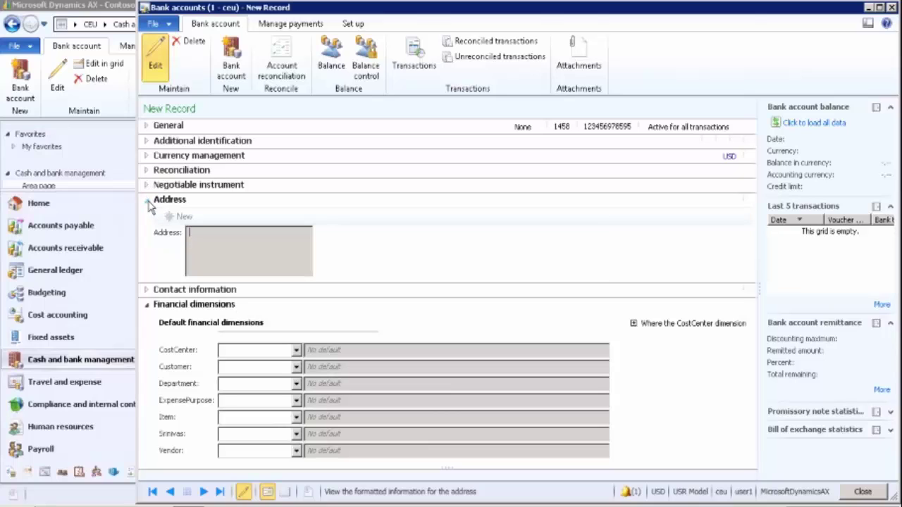
Step: Fold away Address, check the empty Contact information fields, and show the default financial dimensions
{"action": "left_click", "coordinate": [147, 201]}
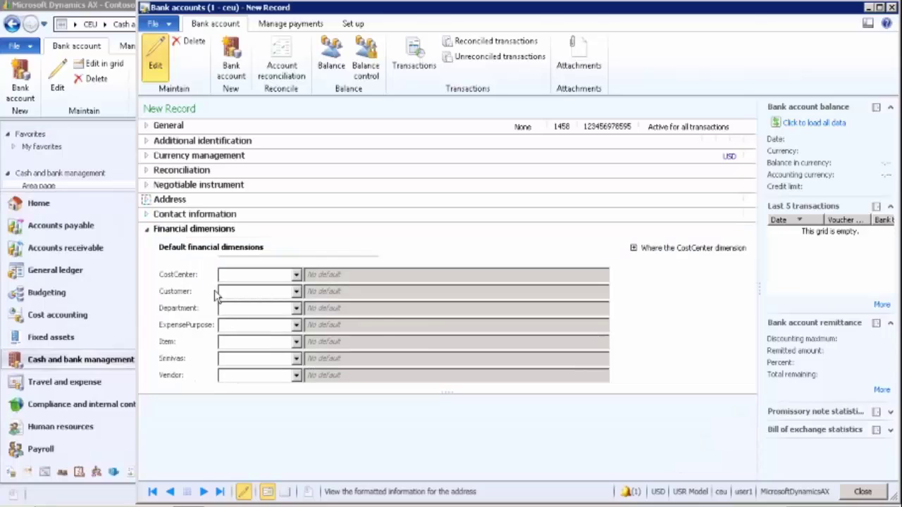
{"action": "left_click", "coordinate": [146, 216]}
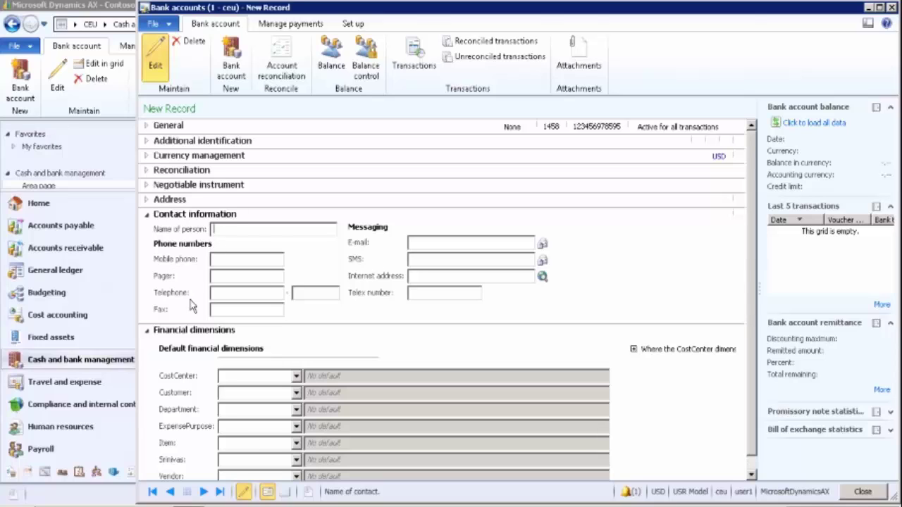
{"action": "left_click", "coordinate": [147, 215]}
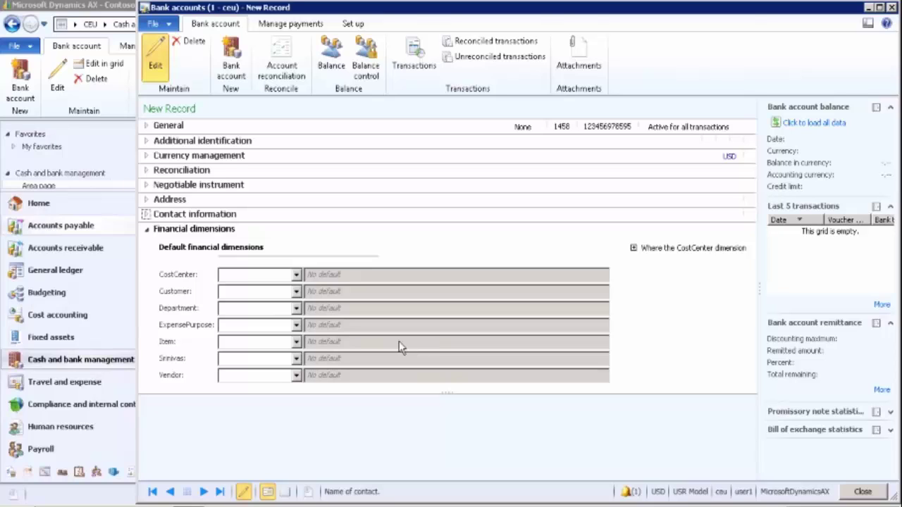
{"action": "left_click", "coordinate": [555, 71]}
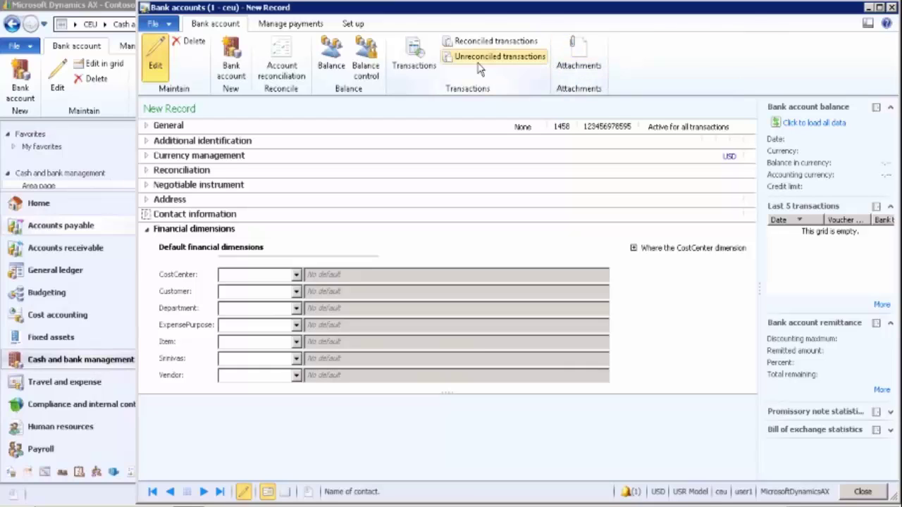
Step: Show jude bank's balance: USD, 0.00 balance and 0.00 remitted amount
{"action": "left_click", "coordinate": [145, 231]}
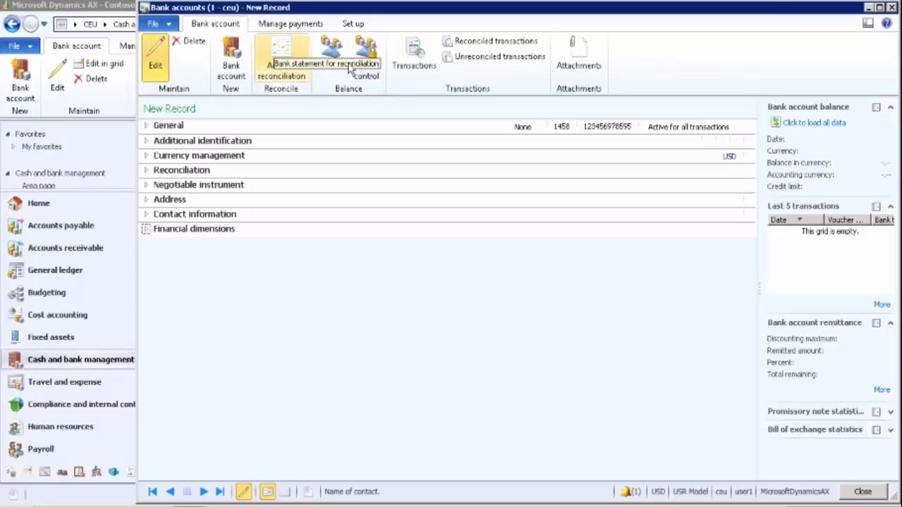
{"action": "left_click", "coordinate": [331, 53]}
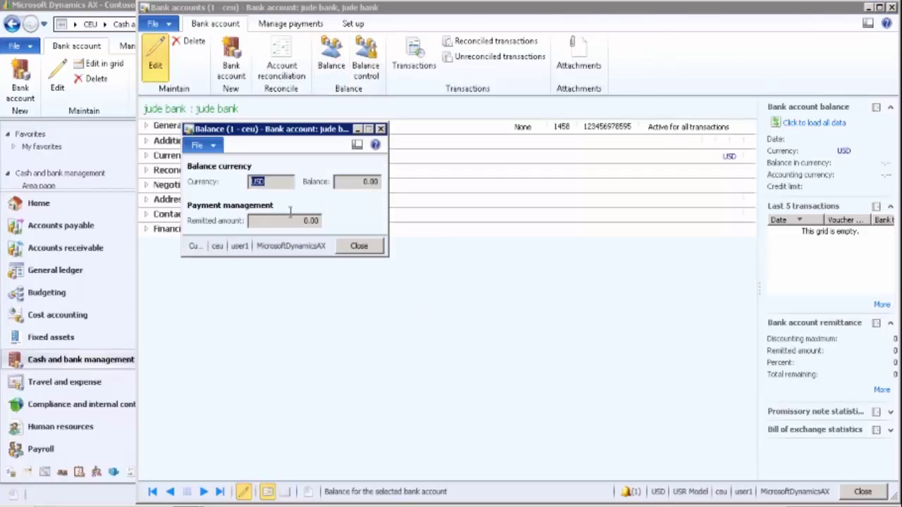
{"action": "left_click", "coordinate": [361, 182]}
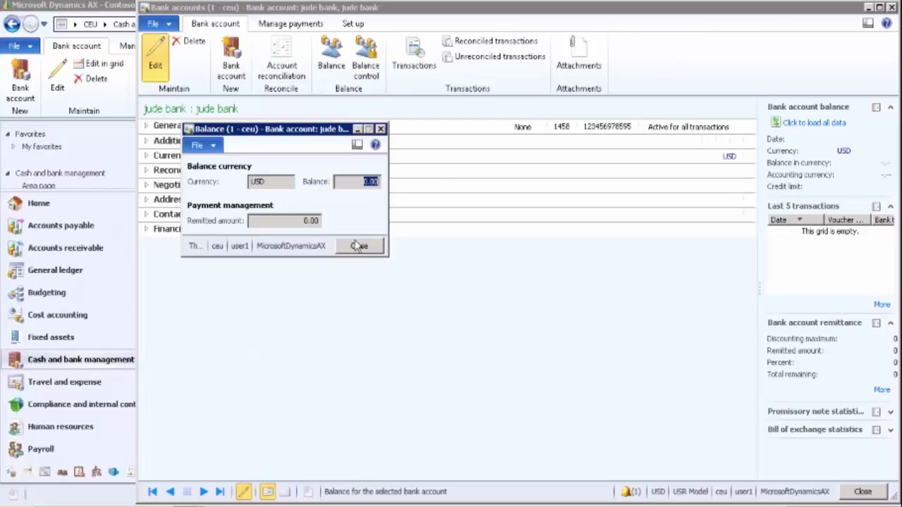
{"action": "left_click", "coordinate": [308, 217]}
{"action": "double_click", "coordinate": [307, 215]}
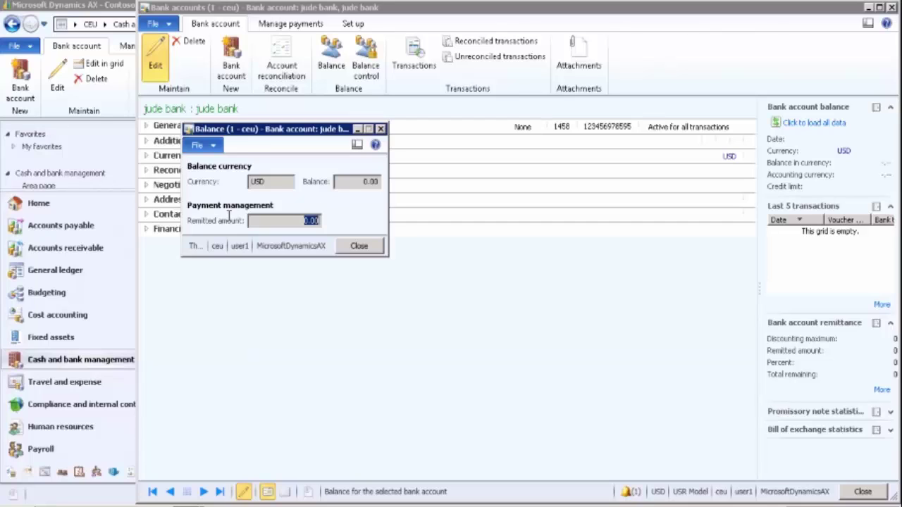
Step: Confirm the jude bank account has no bank transactions
{"action": "left_click", "coordinate": [360, 246]}
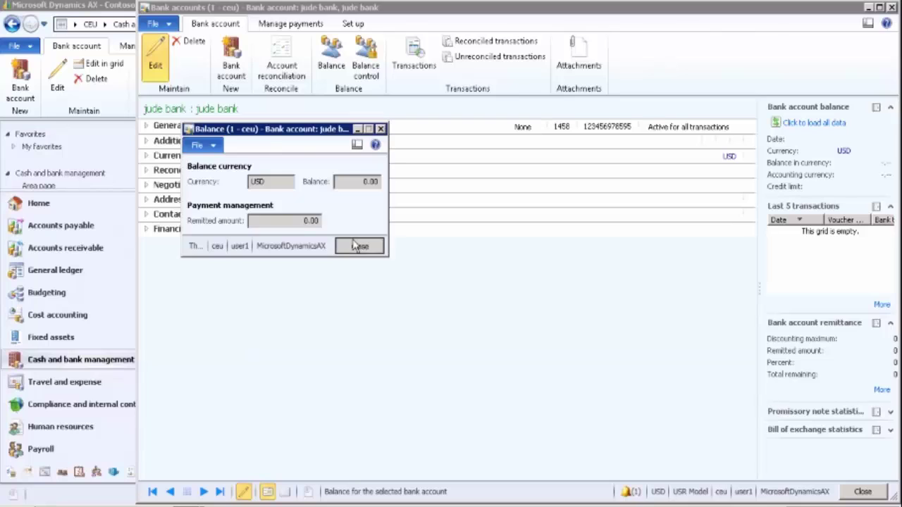
{"action": "left_click", "coordinate": [419, 50]}
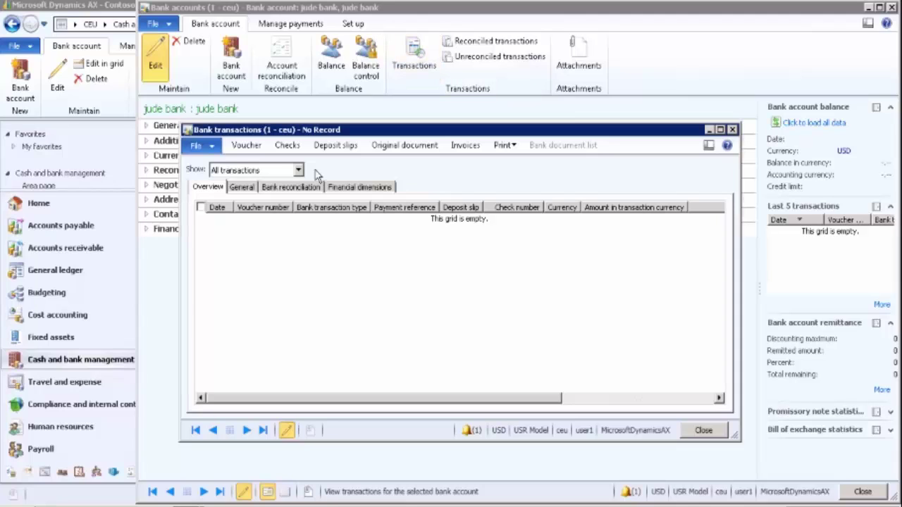
{"action": "left_click", "coordinate": [732, 130]}
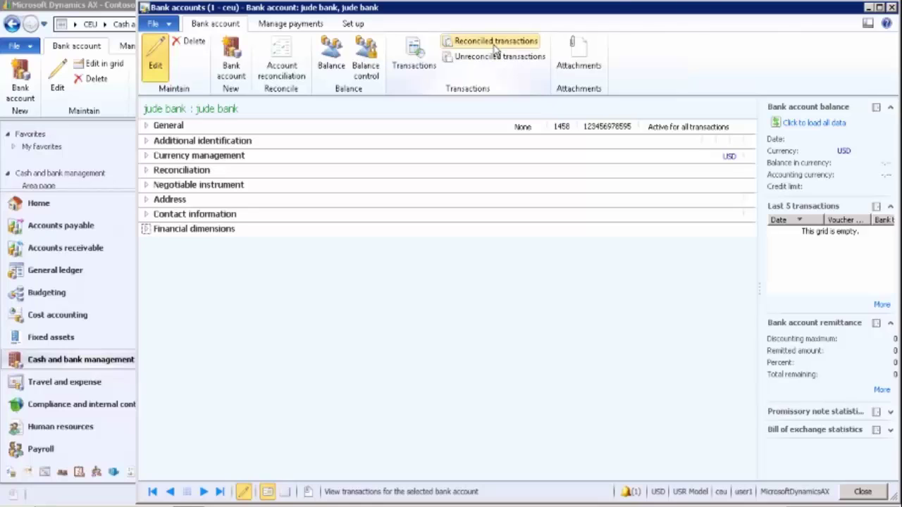
Step: Confirm the account has no reconciled or unreconciled transactions
{"action": "left_click", "coordinate": [495, 44]}
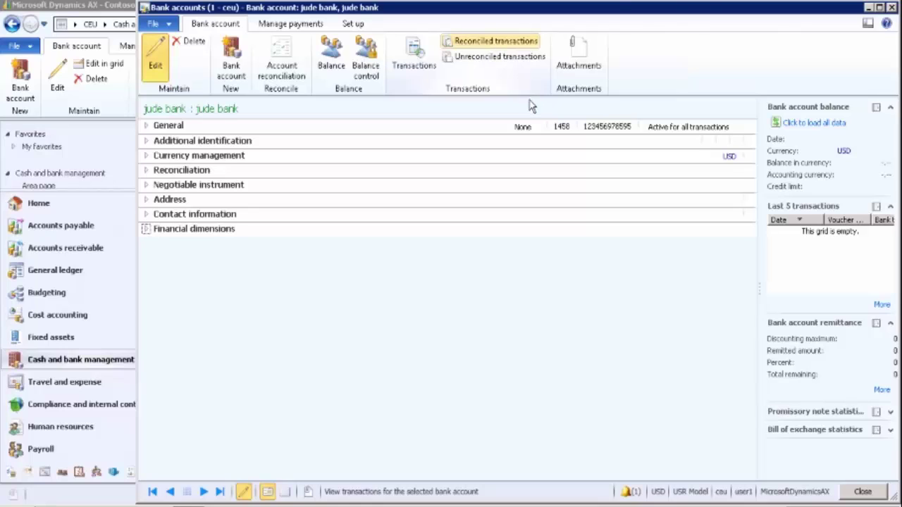
{"action": "left_click", "coordinate": [490, 42]}
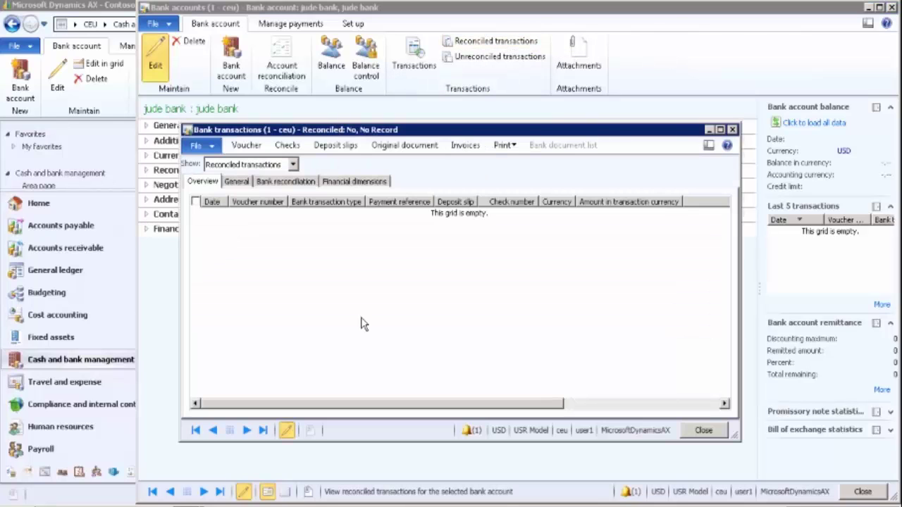
{"action": "left_click", "coordinate": [732, 130]}
{"action": "left_click", "coordinate": [502, 58]}
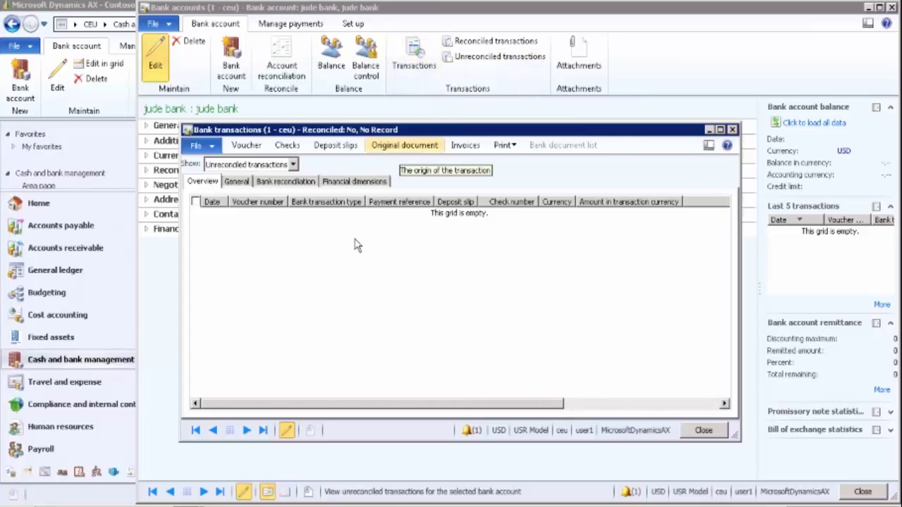
{"action": "left_click", "coordinate": [732, 130]}
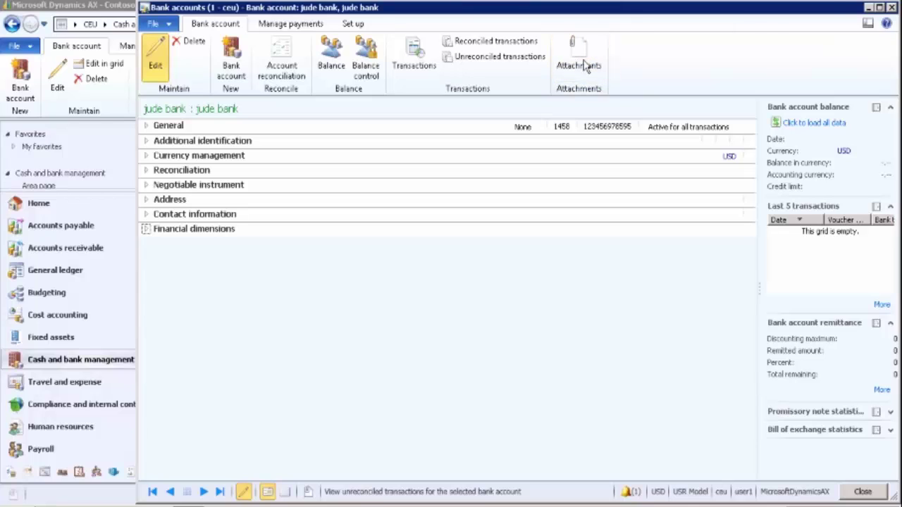
Step: Close the jude bank form and select a row in the Bank accounts list
{"action": "left_click", "coordinate": [892, 7]}
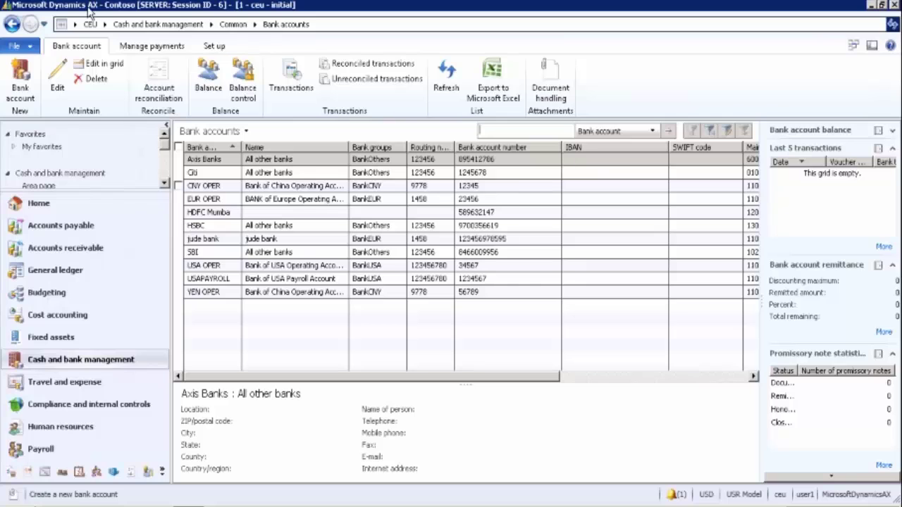
{"action": "left_click", "coordinate": [108, 24]}
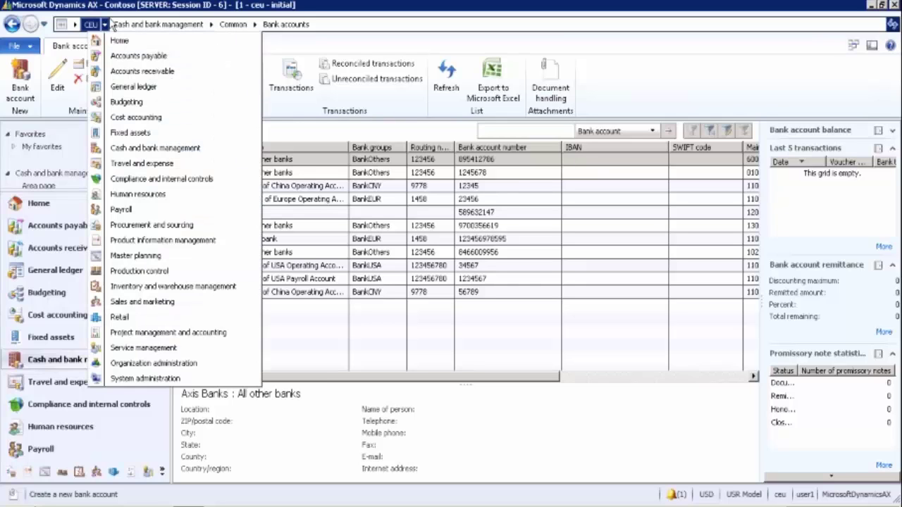
{"action": "left_click", "coordinate": [480, 228]}
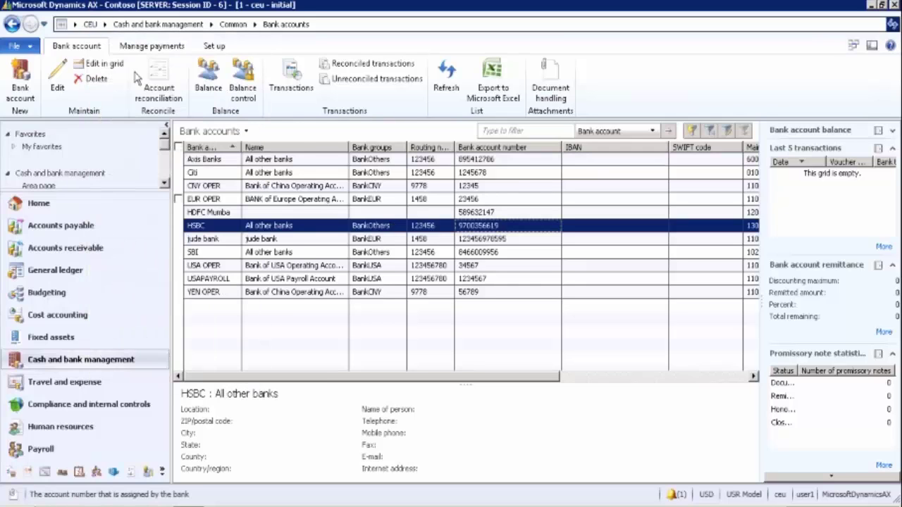